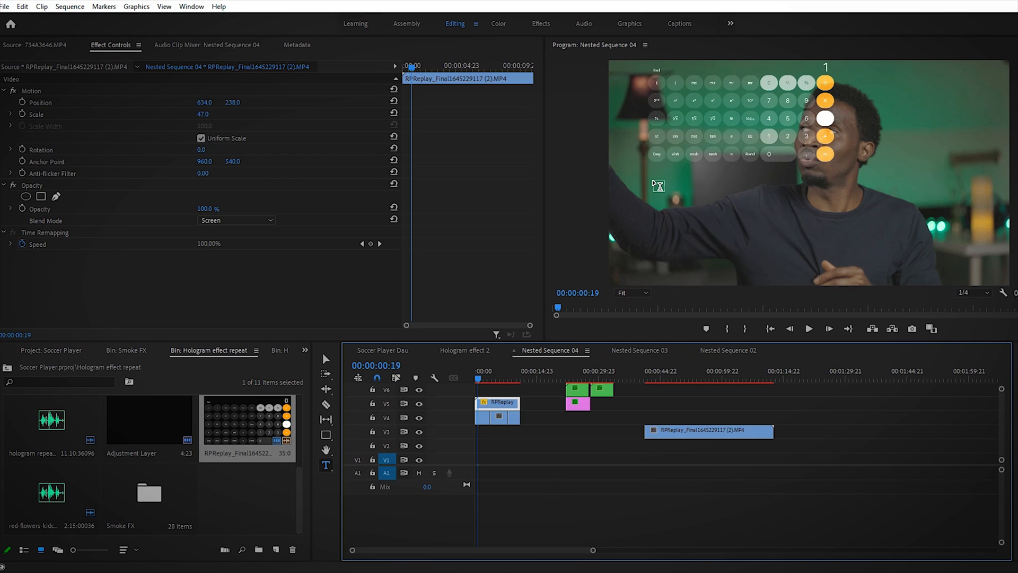
- Move the calculator overlay off the frame with horizontal position -461, enable Position keyframing, and place the keyframe at the clip's start
{"action": "double_click", "coordinate": [486, 403]}
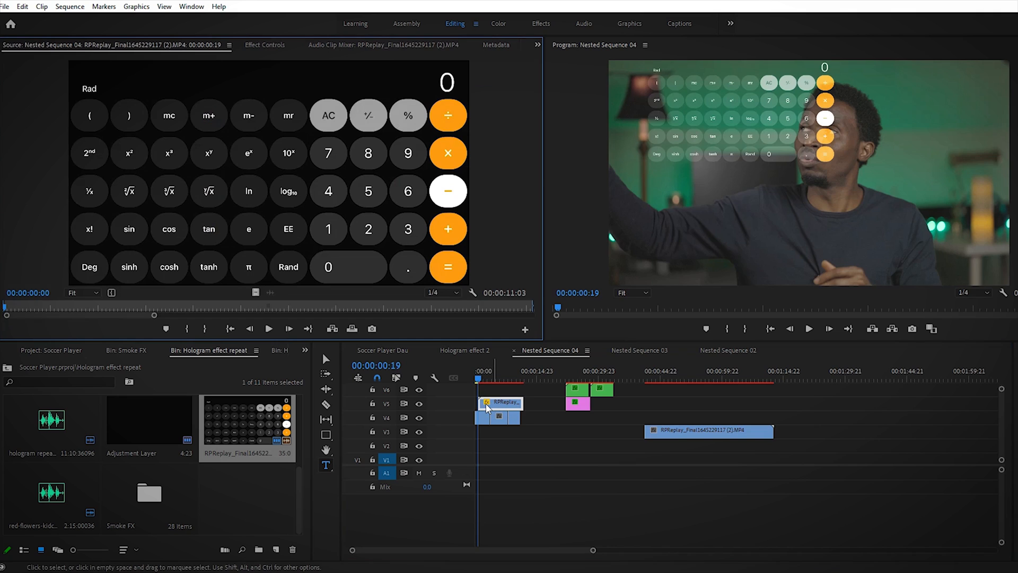
{"action": "left_click", "coordinate": [264, 46]}
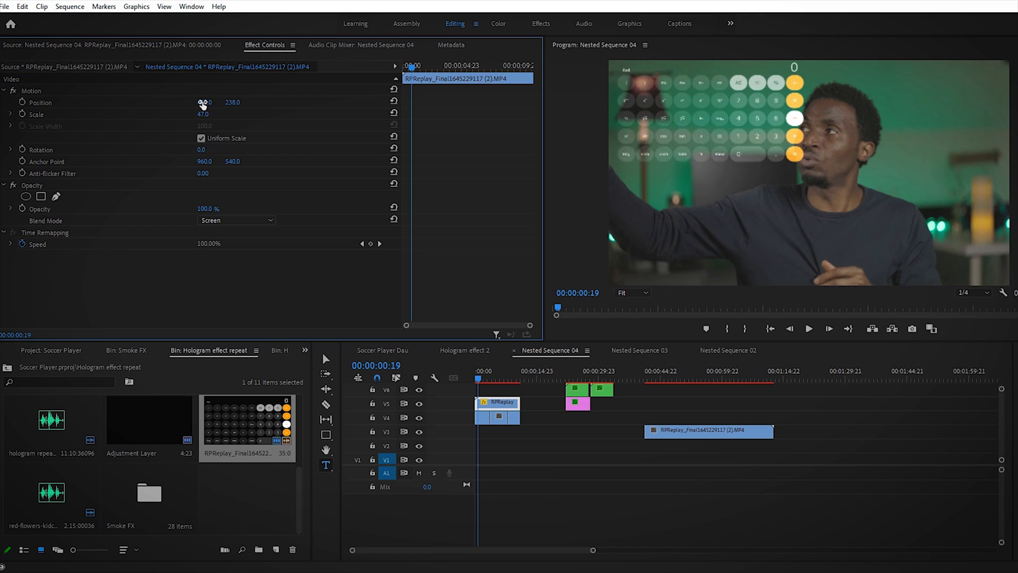
{"action": "left_click_drag", "start_coordinate": [202, 105], "coordinate": [202, 104]}
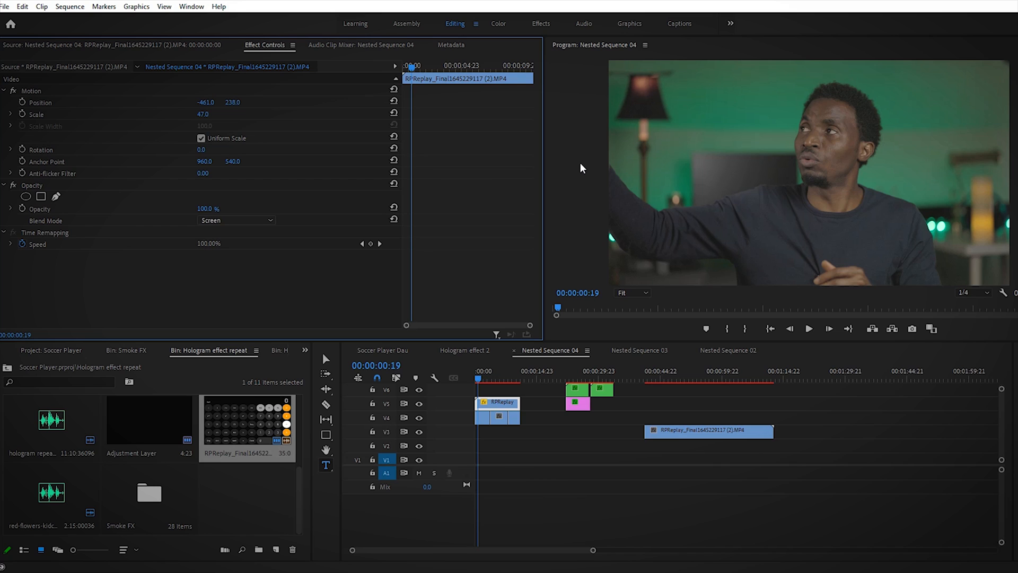
{"action": "left_click", "coordinate": [22, 102]}
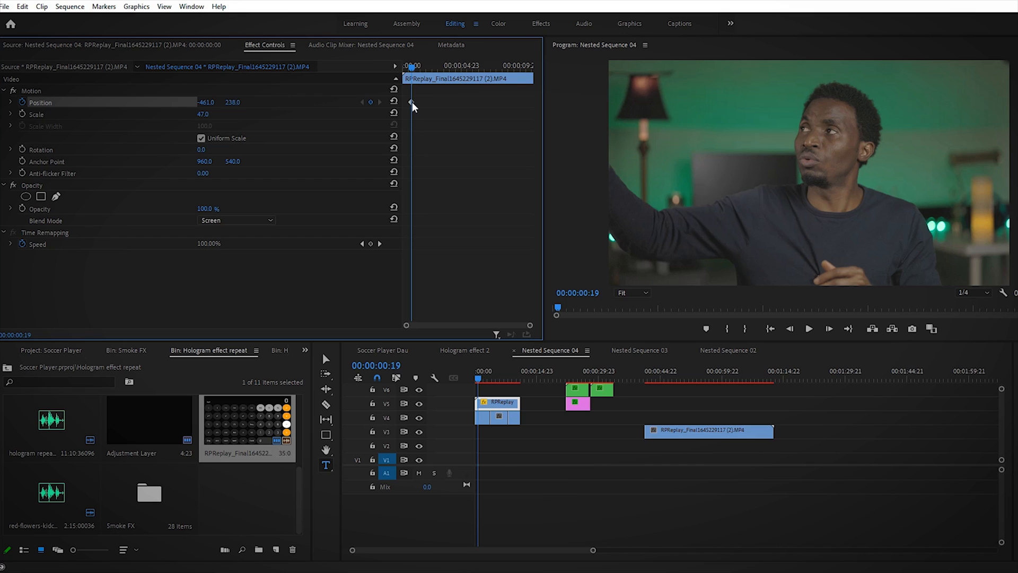
{"action": "left_click_drag", "start_coordinate": [412, 103], "coordinate": [394, 104]}
{"action": "left_click_drag", "start_coordinate": [414, 68], "coordinate": [397, 65]}
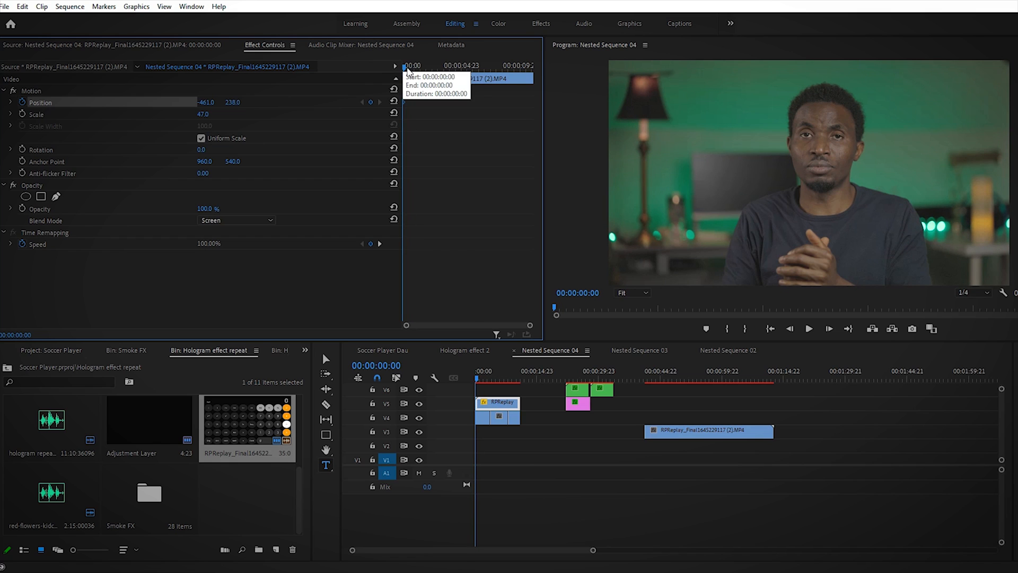
- Advance to 00:00:01:13 and keyframe the calculator's horizontal position at -426 so it reaches the frame edge
{"action": "left_click_drag", "start_coordinate": [405, 65], "coordinate": [416, 69]}
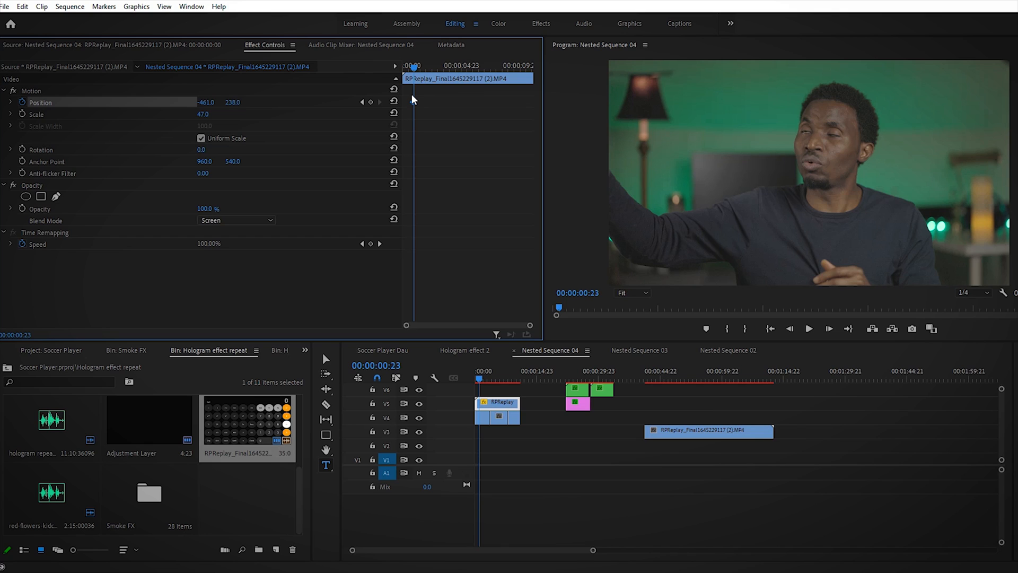
{"action": "key", "text": "Right"}
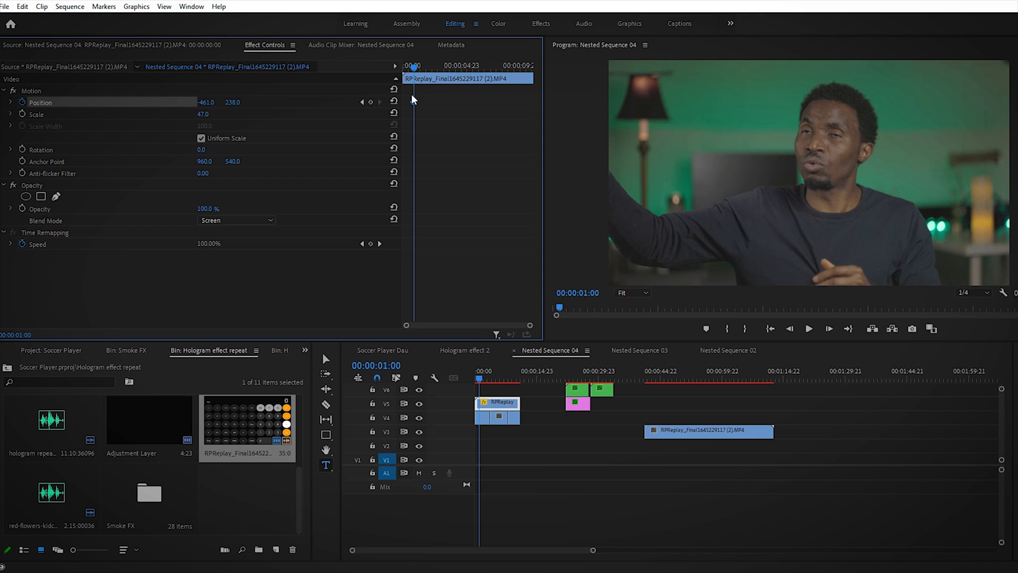
{"action": "key", "text": "Right"}
{"action": "key", "text": "Right"}
{"action": "key", "text": "Right"}
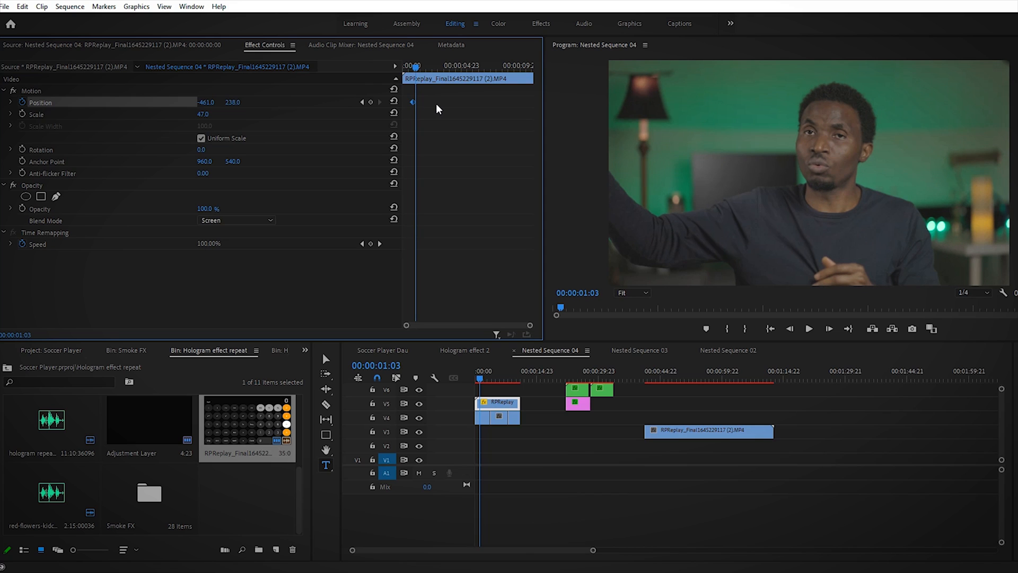
{"action": "key", "text": "Right"}
{"action": "key", "text": "Right"}
{"action": "key", "text": "Right"}
{"action": "key", "text": "Right"}
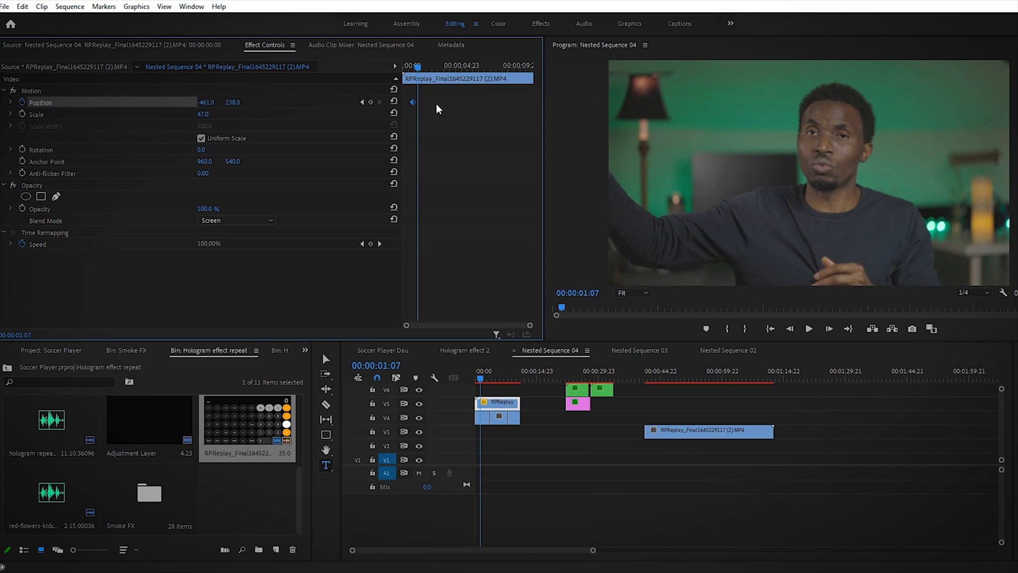
{"action": "key", "text": "Right"}
{"action": "key", "text": "Right"}
{"action": "key", "text": "Right"}
{"action": "key", "text": "Right"}
{"action": "key", "text": "Right"}
{"action": "key", "text": "Right"}
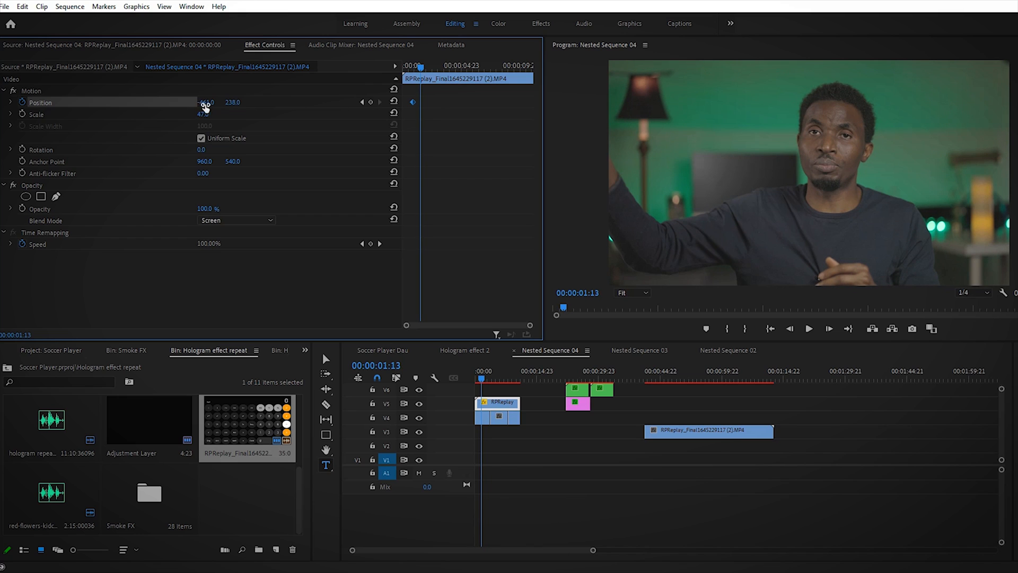
{"action": "left_click_drag", "start_coordinate": [206, 102], "coordinate": [204, 103]}
- Keyframe the calculator's horizontal position at 00:00:01:16 and 00:00:01:19, sliding it into the frame with the hand
{"action": "key", "text": "Right"}
{"action": "key", "text": "Right"}
{"action": "key", "text": "Right"}
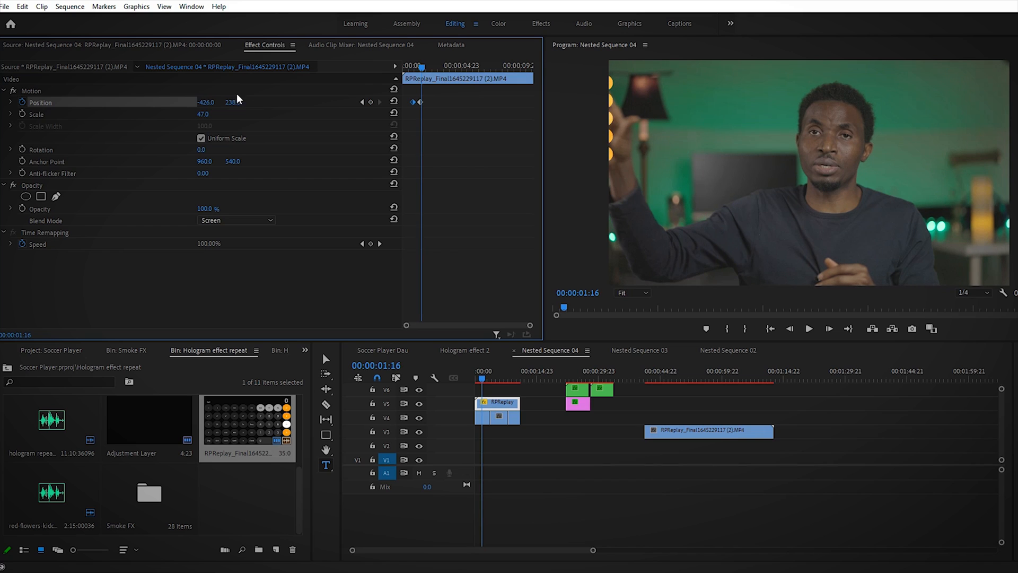
{"action": "left_click_drag", "start_coordinate": [204, 102], "coordinate": [205, 104]}
{"action": "key", "text": "Right"}
{"action": "key", "text": "Right"}
{"action": "key", "text": "Right"}
{"action": "left_click_drag", "start_coordinate": [206, 104], "coordinate": [210, 101]}
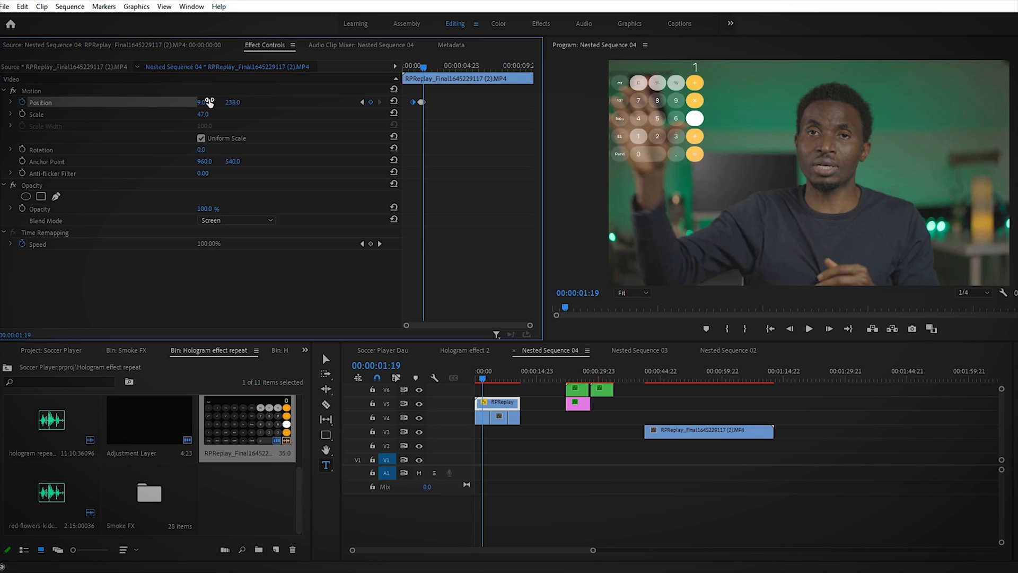
- Keyframe the calculator's horizontal position at 171 at 00:00:01:20 to match the hand
{"action": "key", "text": "Right"}
{"action": "key", "text": "Right"}
{"action": "key", "text": "Right"}
{"action": "key", "text": "Left"}
{"action": "key", "text": "Left"}
{"action": "left_click_drag", "start_coordinate": [199, 103], "coordinate": [201, 103]}
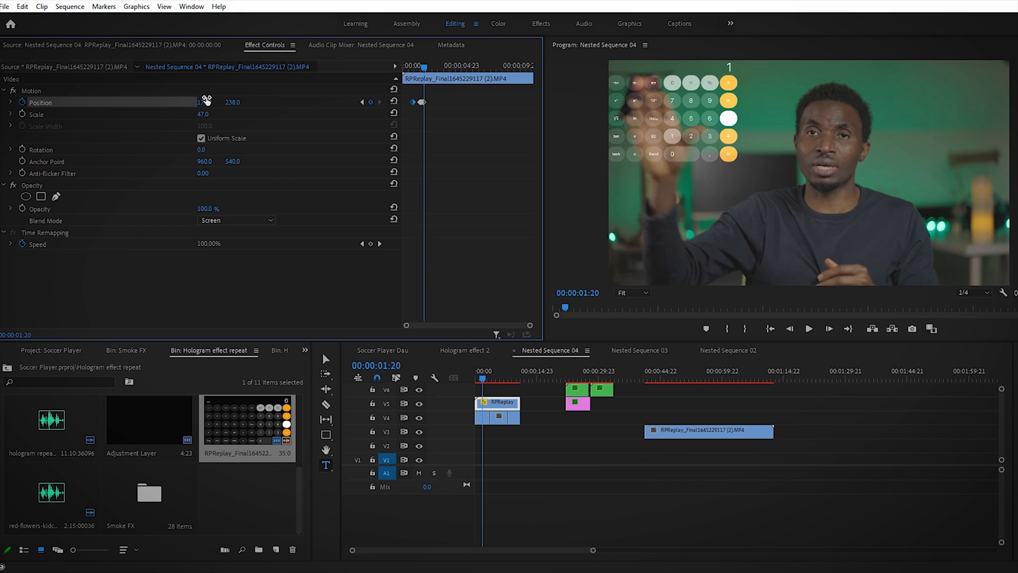
- Lower the calculator to vertical position 252 and shift it further across with the hand by 00:00:01:22
{"action": "key", "text": "Right"}
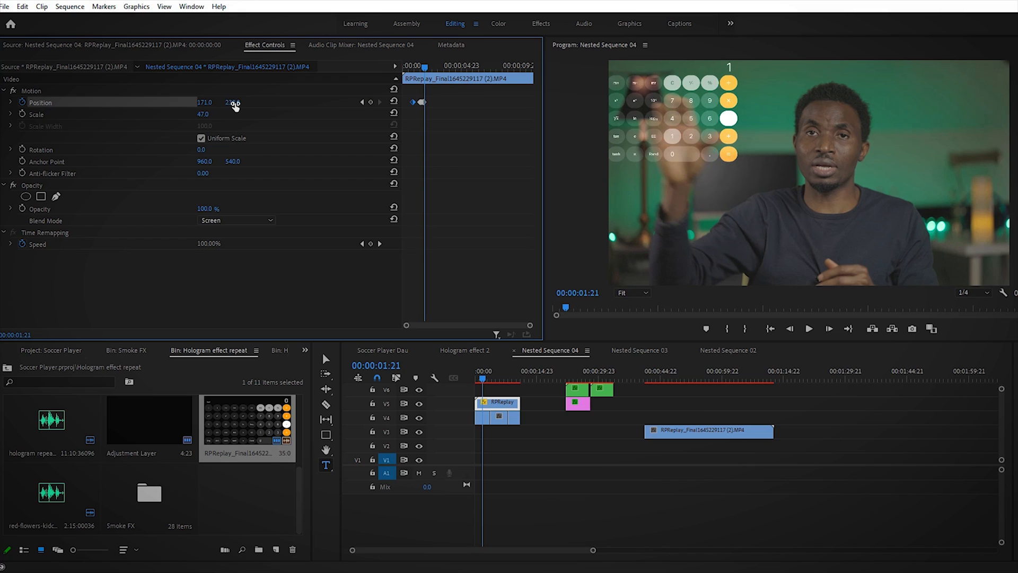
{"action": "left_click_drag", "start_coordinate": [233, 105], "coordinate": [228, 103]}
{"action": "left_click_drag", "start_coordinate": [198, 104], "coordinate": [213, 102]}
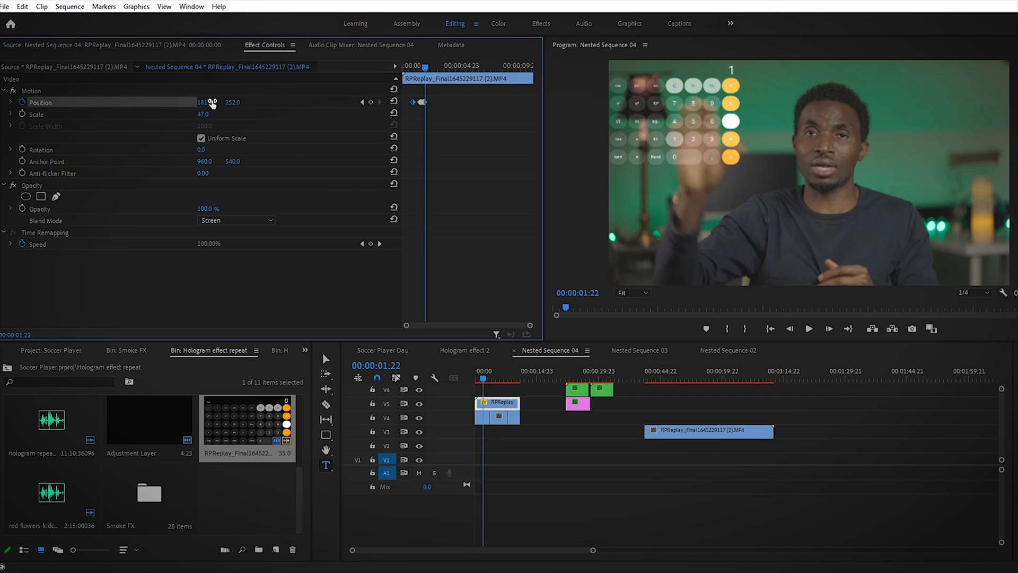
- Keyframe the calculator frame by frame along the hand's swipe up to 00:00:02:03, ending at position 581, 282
{"action": "key", "text": "Right"}
{"action": "left_click_drag", "start_coordinate": [211, 103], "coordinate": [236, 103]}
{"action": "key", "text": "Right"}
{"action": "key", "text": "Right"}
{"action": "left_click_drag", "start_coordinate": [207, 102], "coordinate": [268, 103]}
{"action": "key", "text": "Right"}
{"action": "key", "text": "Right"}
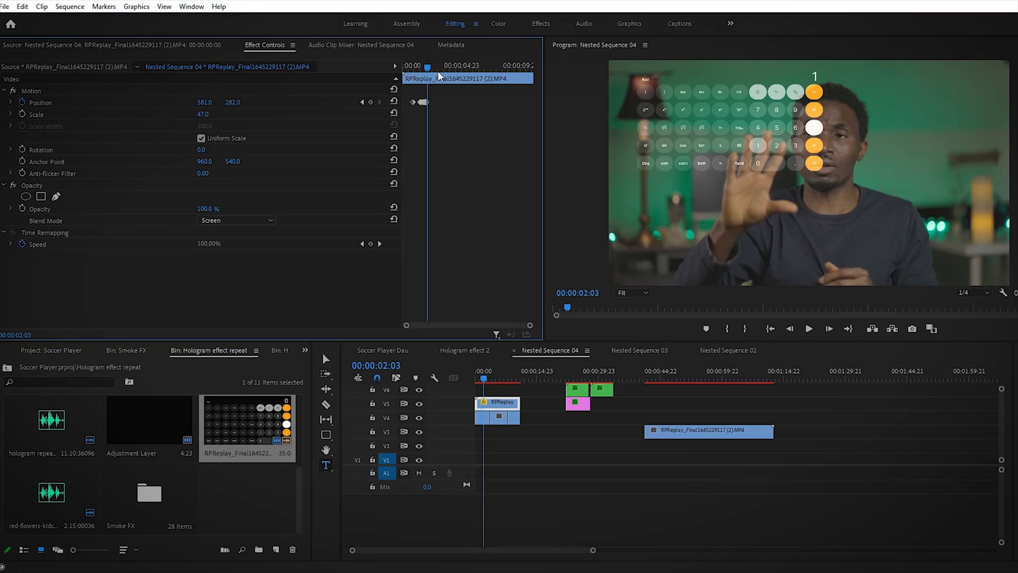
- Play back the swipe from about 00:00:00:19 to check how the calculator follows the hand
{"action": "left_click", "coordinate": [421, 66]}
{"action": "key", "text": "space"}
{"action": "key", "text": "space"}
{"action": "left_click_drag", "start_coordinate": [431, 62], "coordinate": [408, 65]}
{"action": "key", "text": "space"}
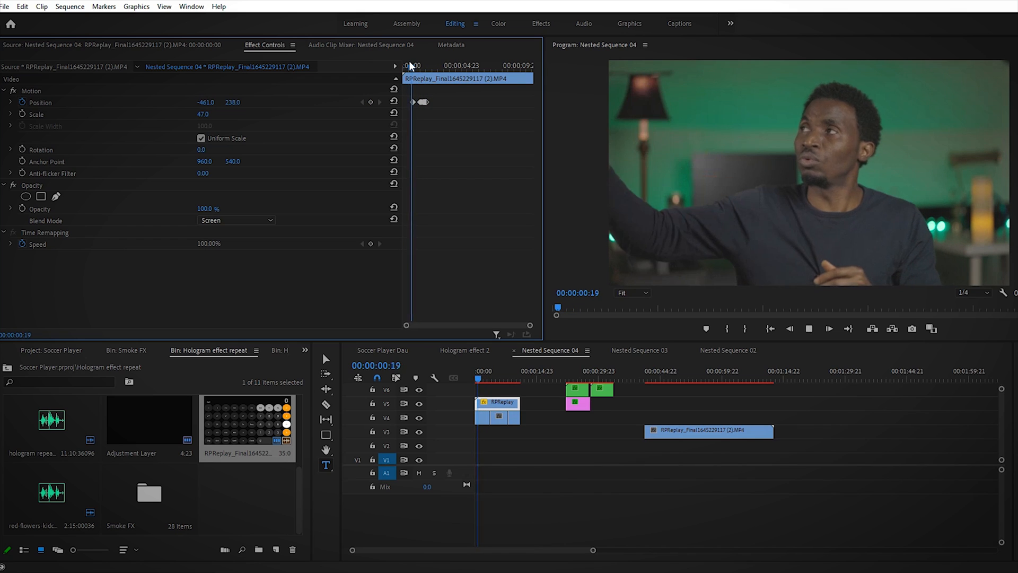
{"action": "key", "text": "space"}
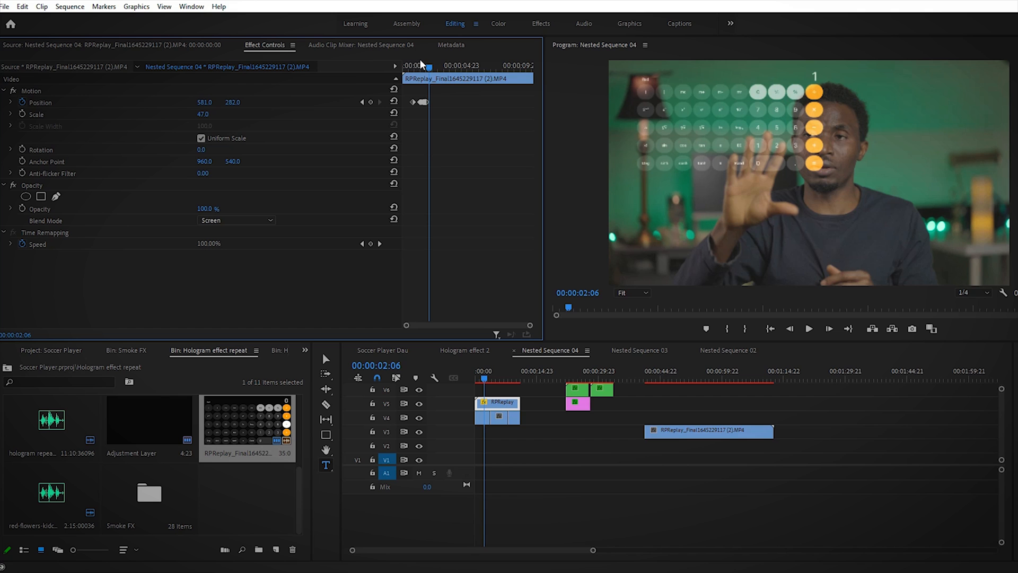
- Add a Position keyframe at 00:00:01:06 that moves the calculator fully outside the frame before the swipe
{"action": "left_click_drag", "start_coordinate": [430, 63], "coordinate": [421, 63]}
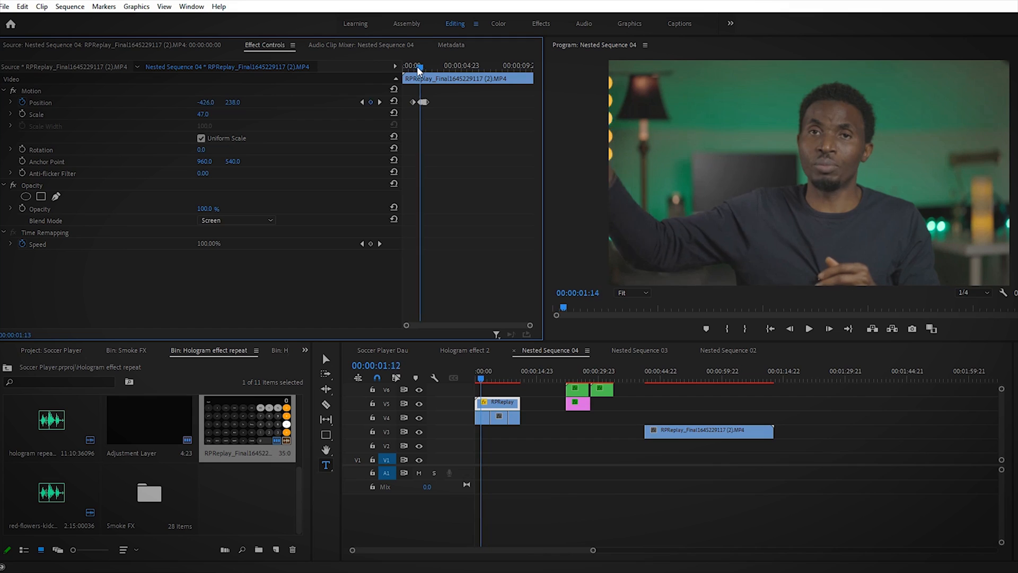
{"action": "left_click_drag", "start_coordinate": [417, 66], "coordinate": [413, 68]}
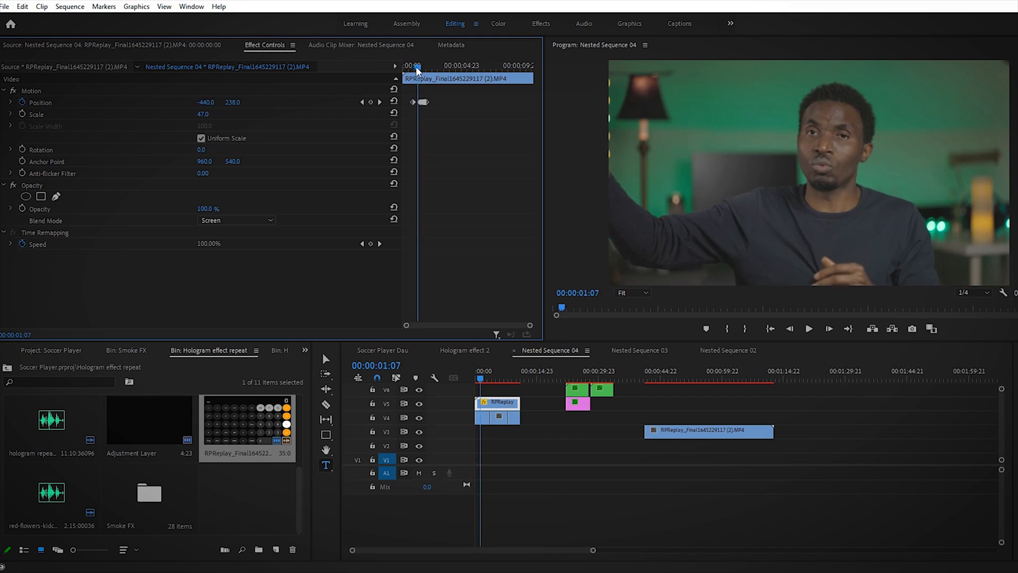
{"action": "key", "text": "="}
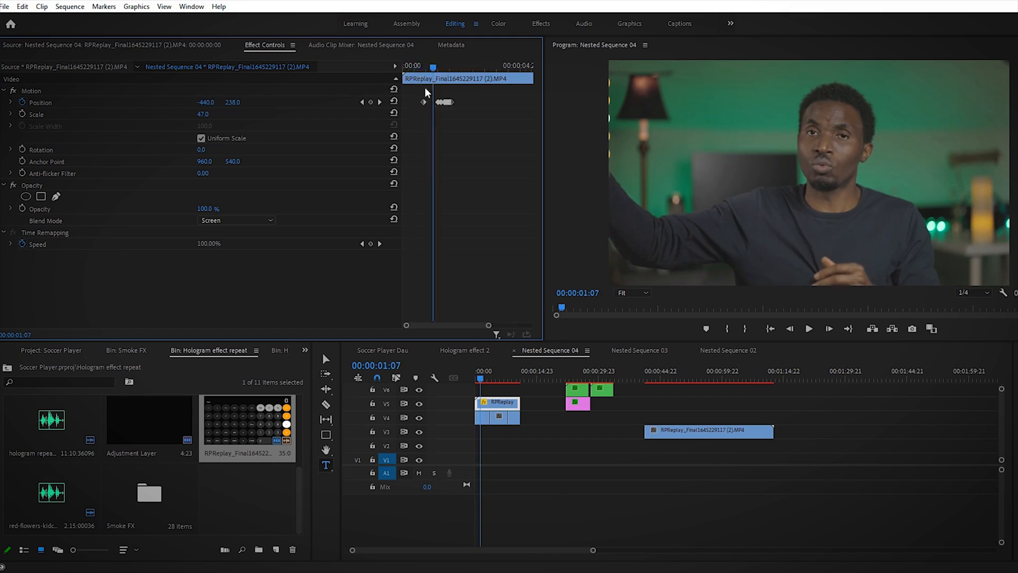
{"action": "key", "text": "="}
{"action": "key", "text": "="}
{"action": "left_click_drag", "start_coordinate": [456, 70], "coordinate": [449, 69]}
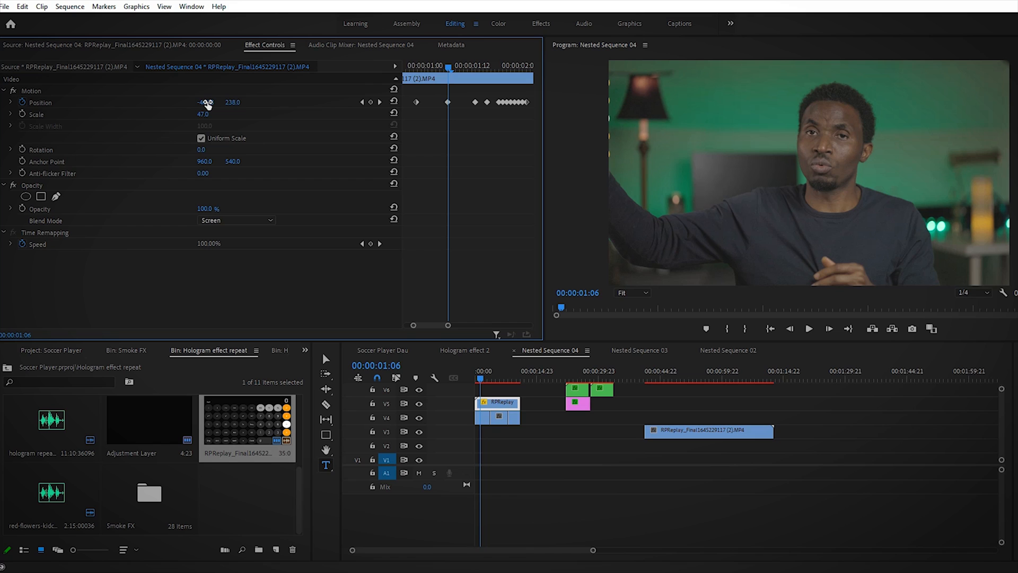
- Replay the calculator's entrance from before the first Position keyframe to check the corrected motion
{"action": "left_click_drag", "start_coordinate": [452, 66], "coordinate": [387, 82]}
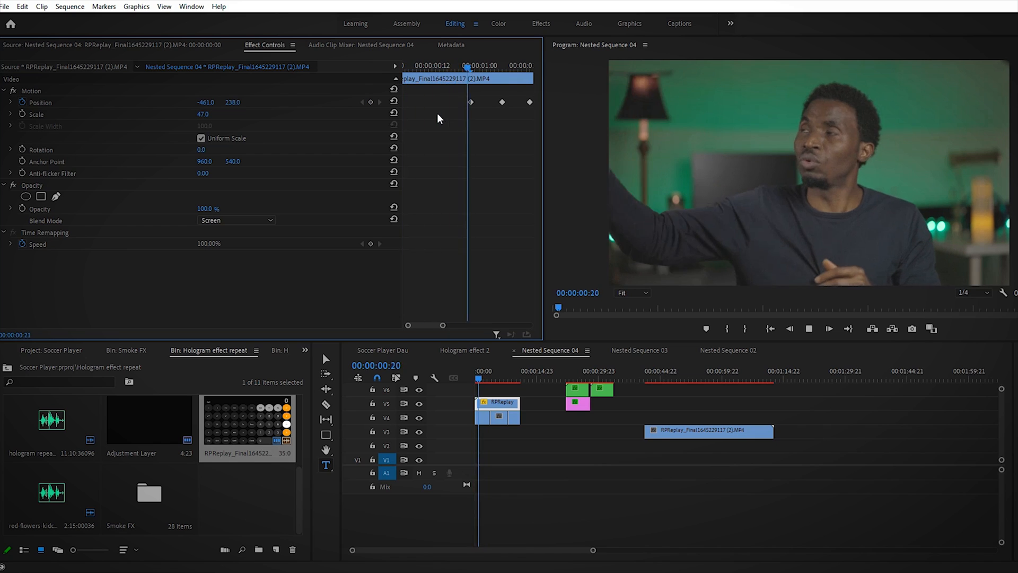
{"action": "key", "text": "space"}
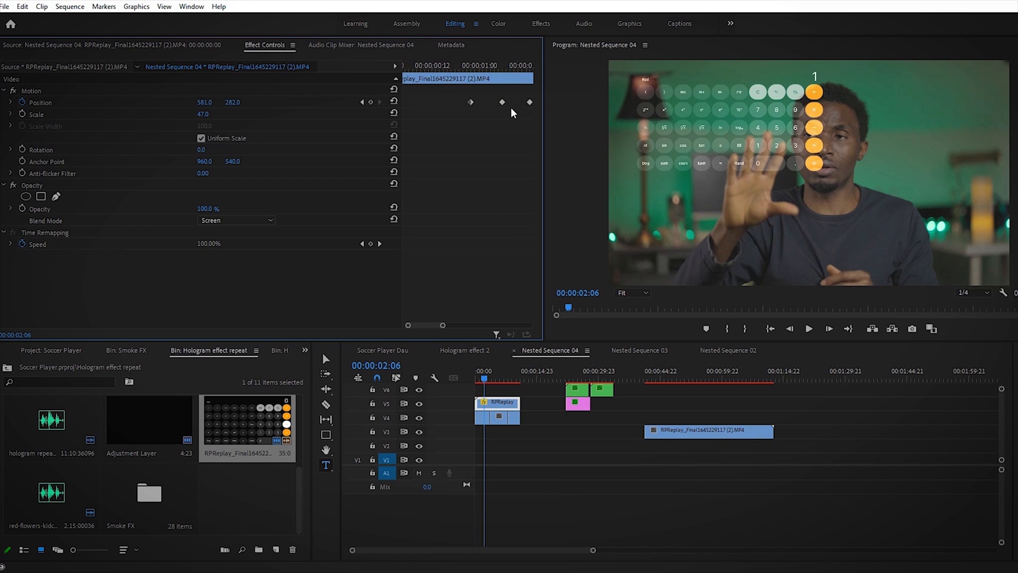
{"action": "key", "text": "minus"}
{"action": "key", "text": "minus"}
{"action": "key", "text": "minus"}
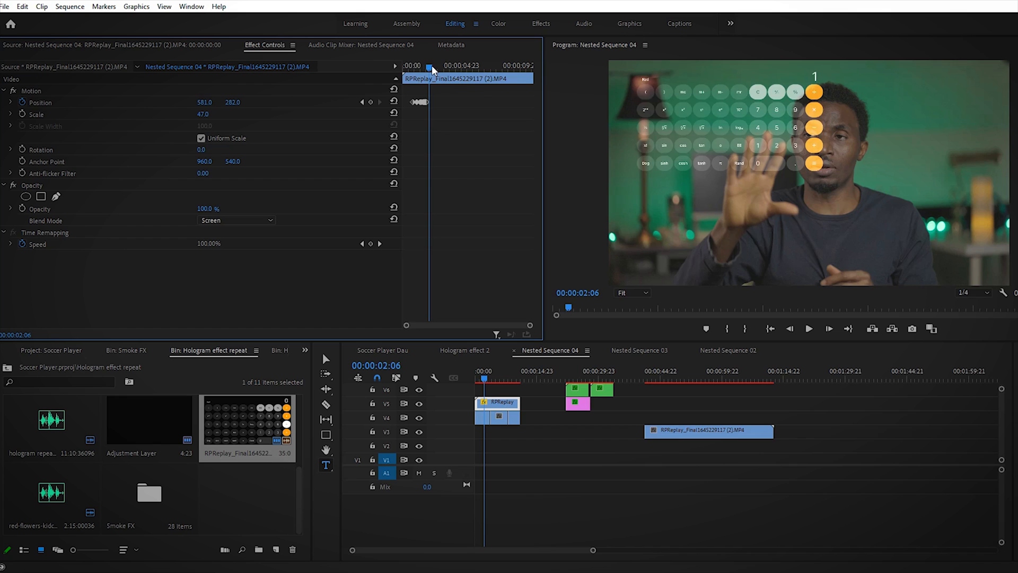
{"action": "left_click_drag", "start_coordinate": [431, 65], "coordinate": [407, 73]}
{"action": "key", "text": "space"}
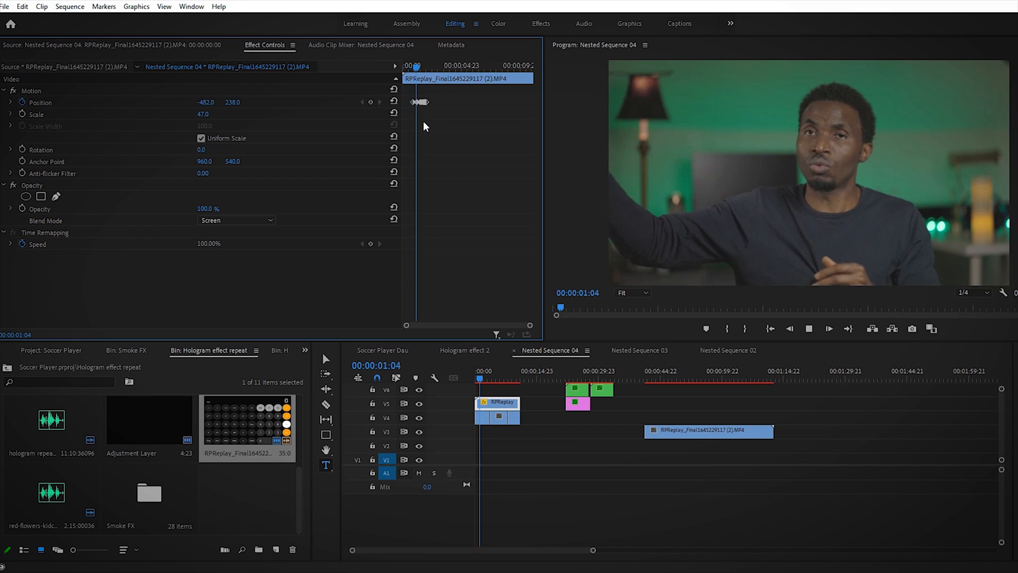
{"action": "key", "text": "space"}
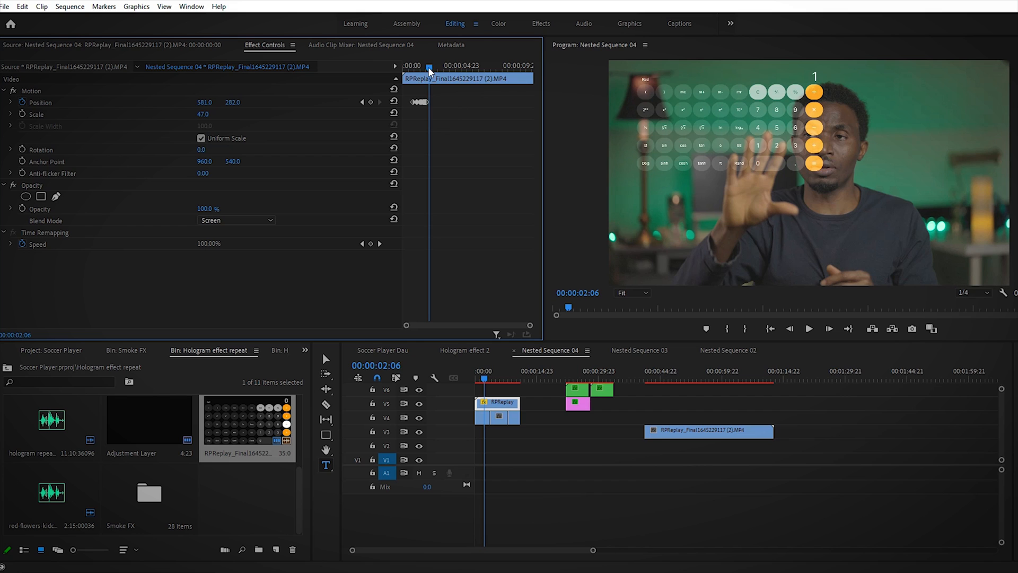
- Examine the calculator's Position keyframes around 00:00:01:09
{"action": "left_click_drag", "start_coordinate": [428, 67], "coordinate": [418, 64]}
{"action": "scroll", "coordinate": [418, 68], "scroll_direction": "up", "scroll_amount": 3}
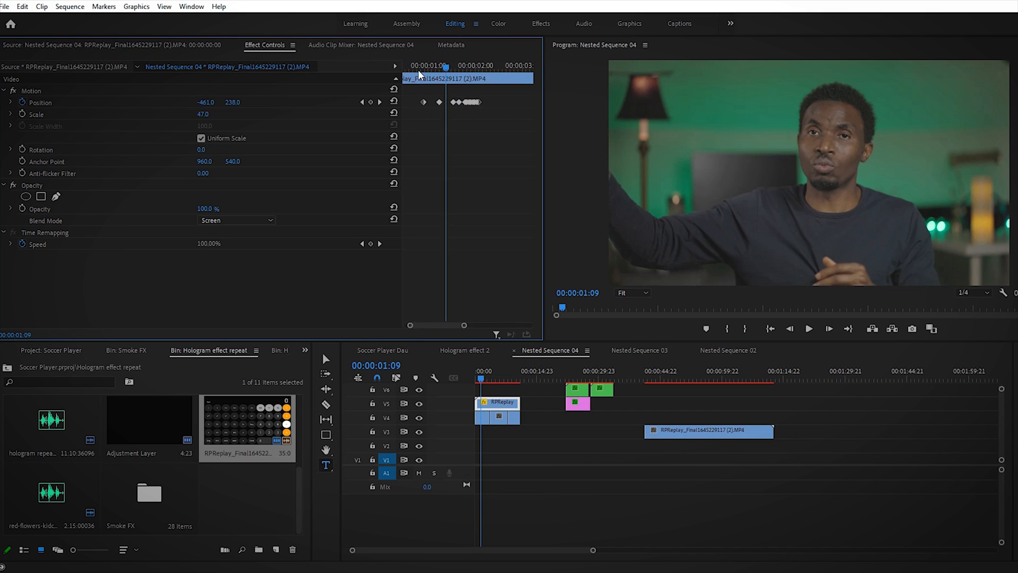